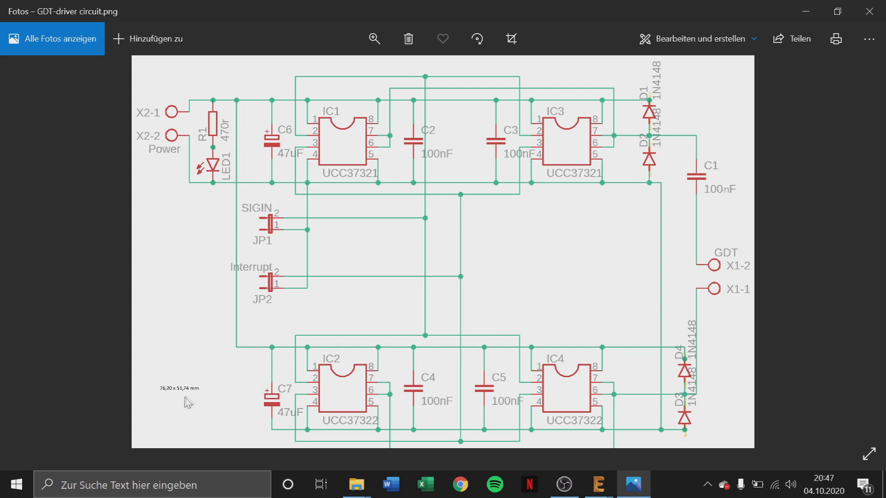
# View the Halfbridge and Tl494oszillator schematics in Photos, then bring EAGLE's Halbbrücke.brd forward
pyautogui.scroll(2, 190, 397)
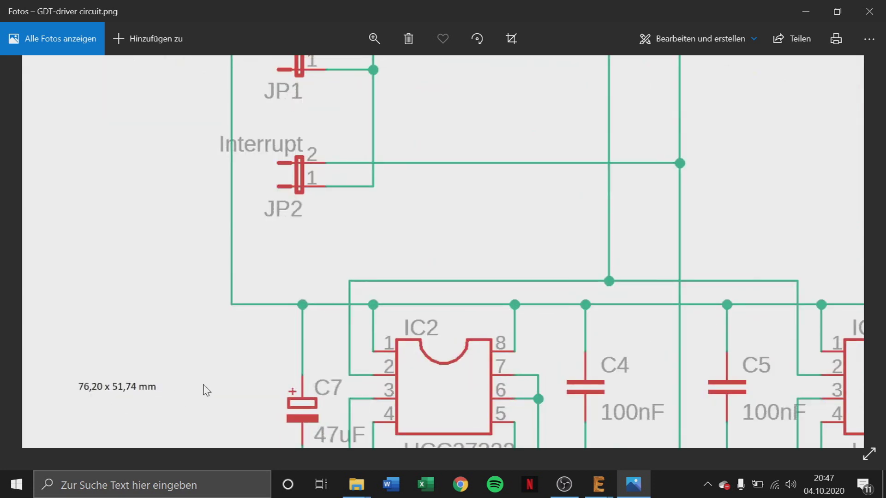
pyautogui.press('Right')
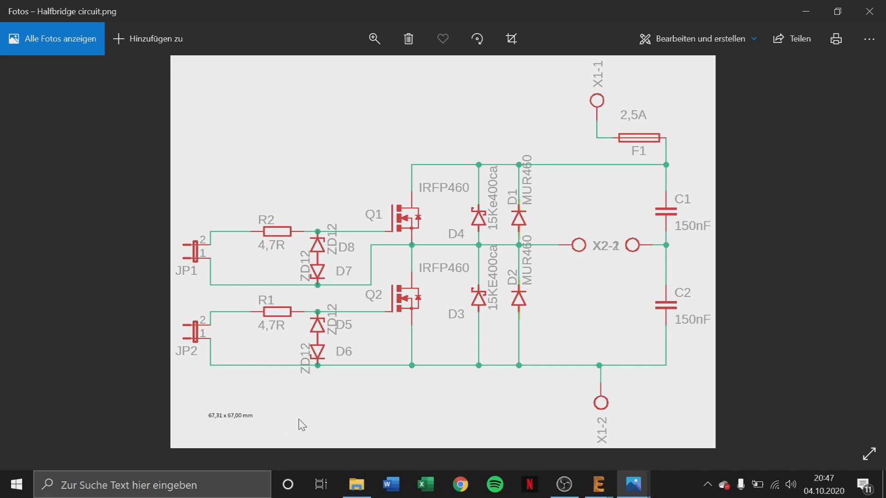
pyautogui.press('Right')
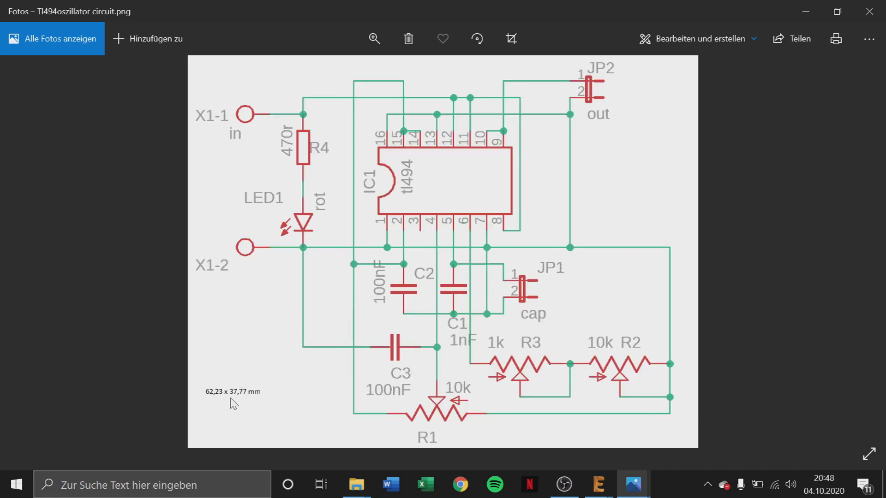
pyautogui.scroll(2, 234, 404)
pyautogui.scroll(-2, 408, 323)
pyautogui.hotkey('alt', 'Tab')
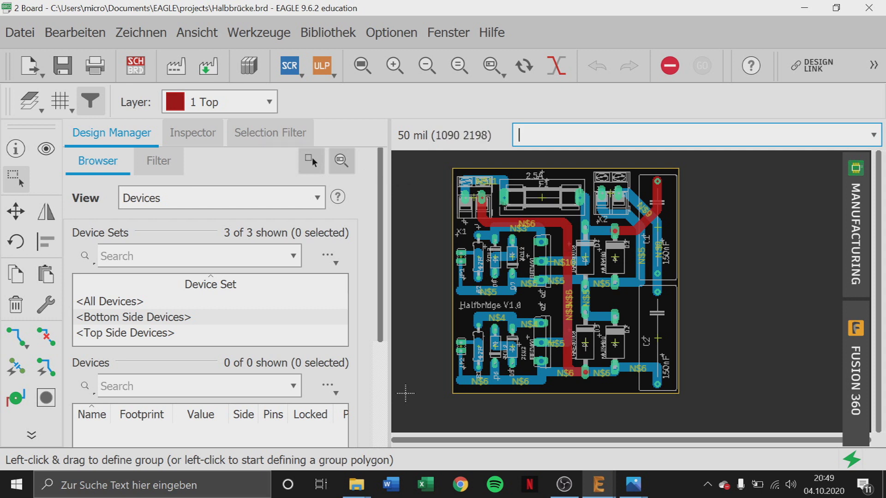
# Open EAGLE's CAM processor and review the soldermask, solderpaste and silkscreen jobs
pyautogui.click(224, 68)
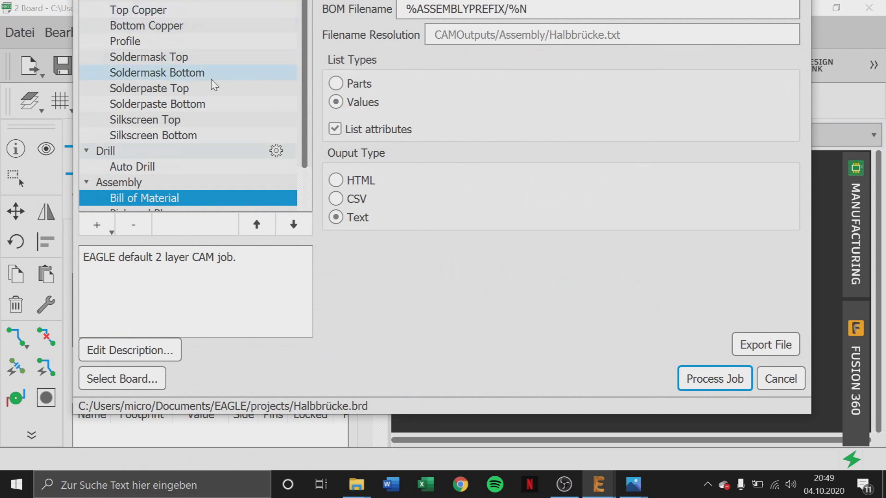
pyautogui.click(239, 72)
pyautogui.click(243, 56)
pyautogui.click(241, 88)
pyautogui.click(245, 119)
pyautogui.click(237, 135)
# Recheck the Gerber jobs plus Auto Drill and Bill of Material, then cancel without processing
pyautogui.click(245, 57)
pyautogui.click(245, 72)
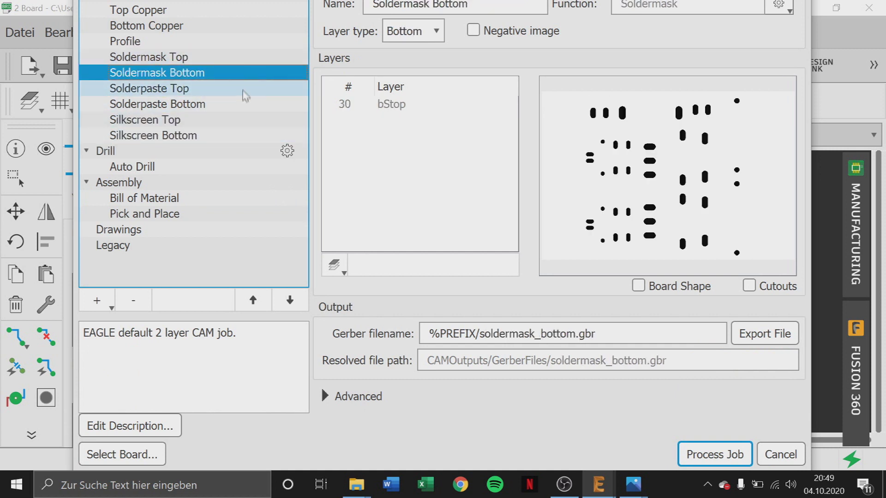
pyautogui.click(243, 88)
pyautogui.click(242, 103)
pyautogui.click(242, 119)
pyautogui.click(237, 135)
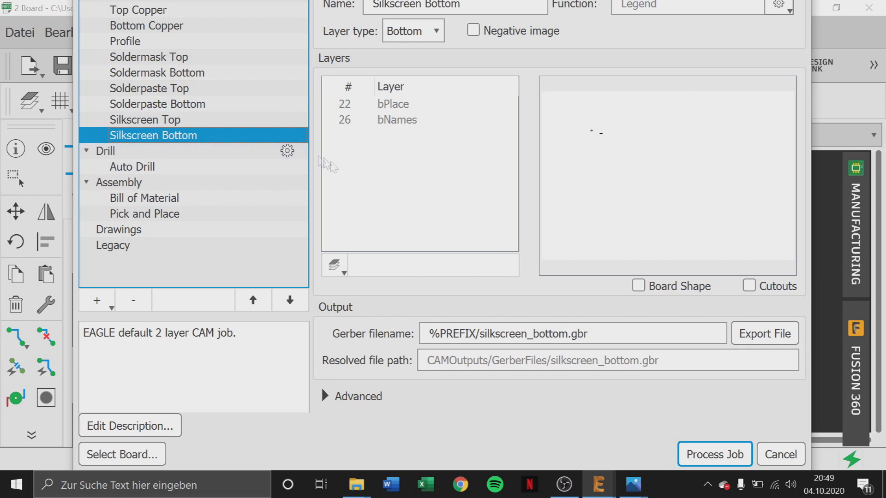
pyautogui.click(229, 167)
pyautogui.click(233, 202)
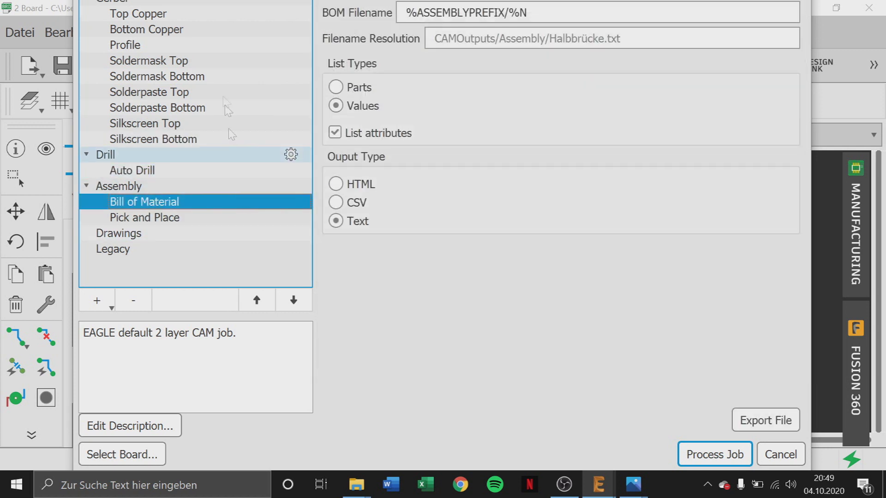
pyautogui.click(209, 73)
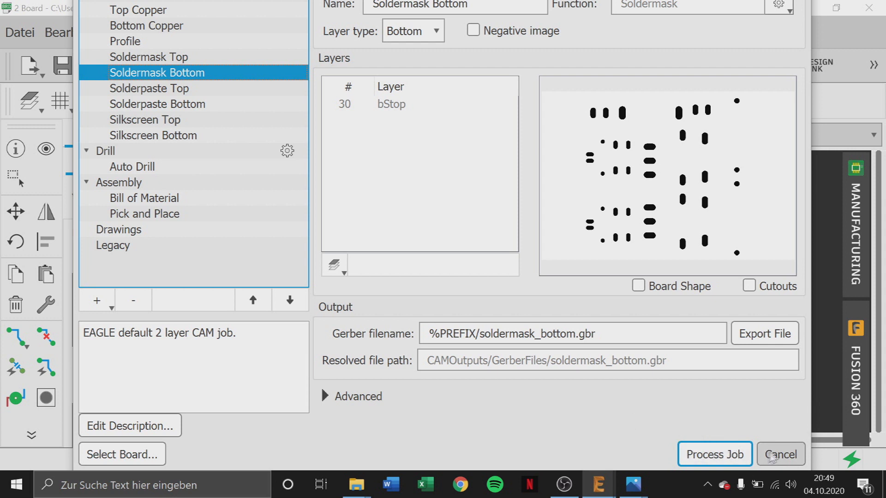
pyautogui.click(775, 452)
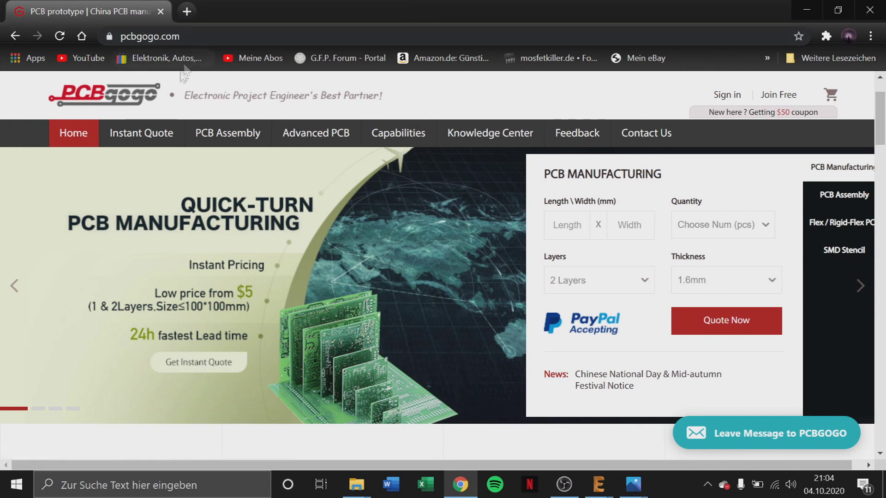
# Open PCBgogo's instant PCB manufacturing quote form and skim its options
pyautogui.click(164, 138)
pyautogui.scroll(-5, 352, 174)
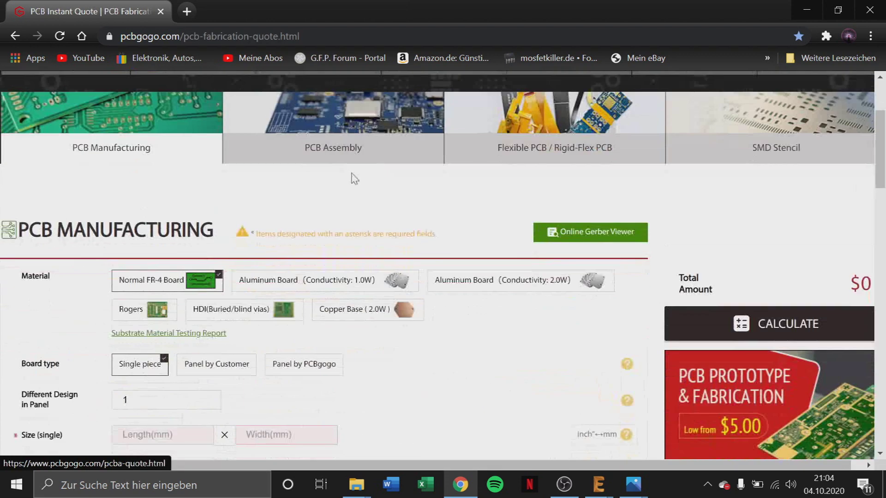
pyautogui.scroll(-8, 352, 174)
pyautogui.scroll(-2, 364, 194)
pyautogui.scroll(-2, 374, 214)
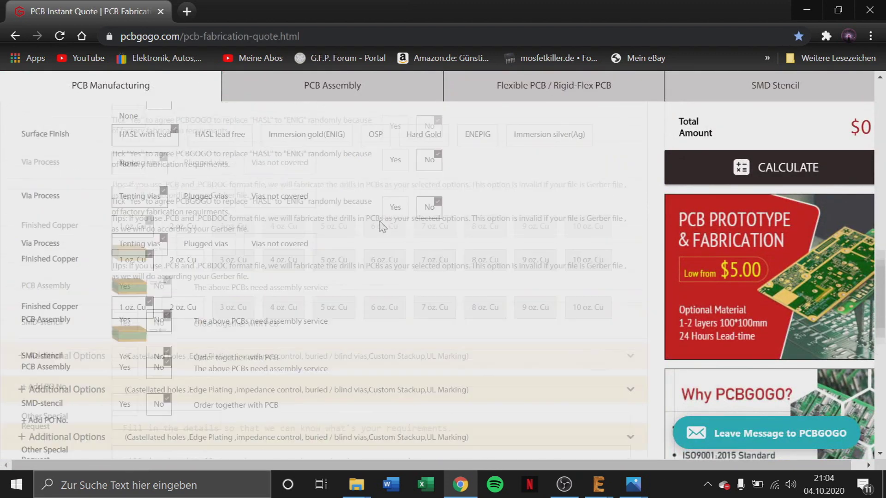
pyautogui.scroll(12, 379, 222)
pyautogui.scroll(5, 380, 230)
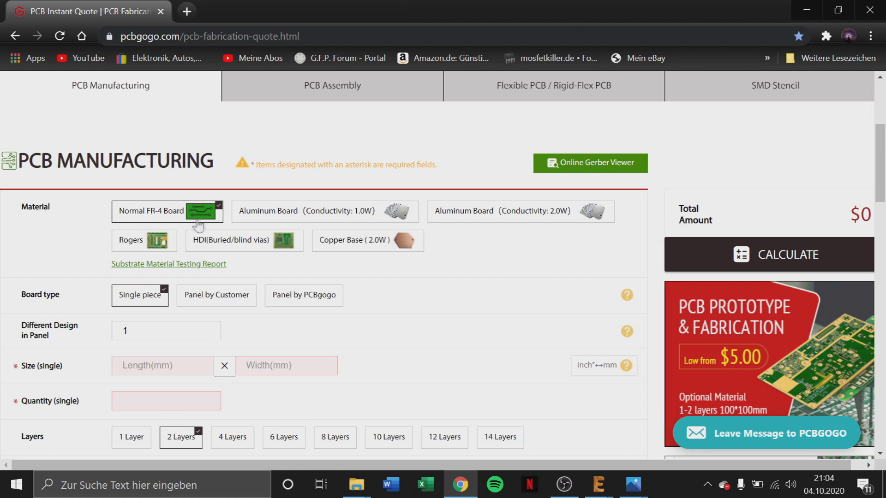
# Review more quote options and check the GDT-driver schematic's dimensions in Photos
pyautogui.scroll(-1, 154, 276)
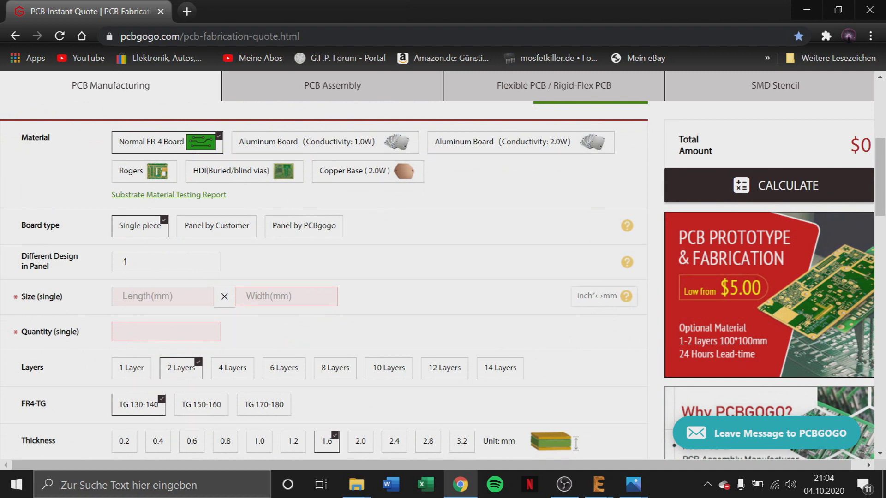
pyautogui.scroll(-1, 194, 257)
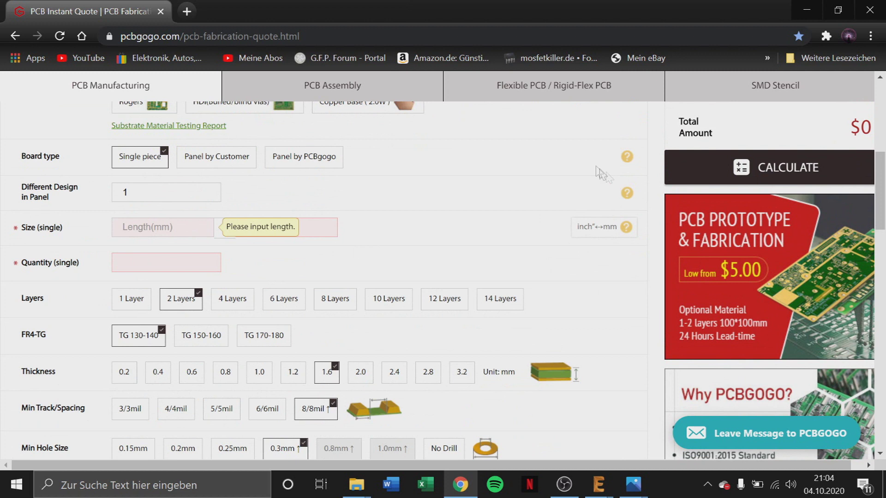
pyautogui.moveTo(632, 485)
pyautogui.click(370, 406)
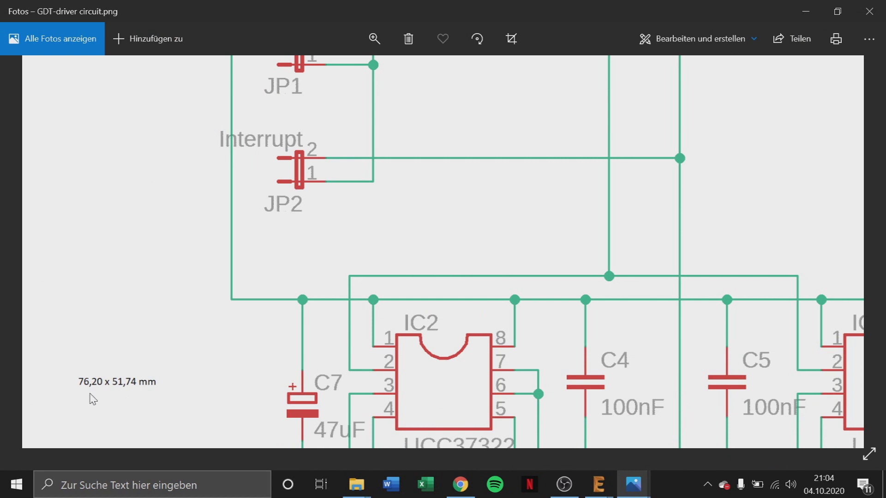
pyautogui.click(459, 484)
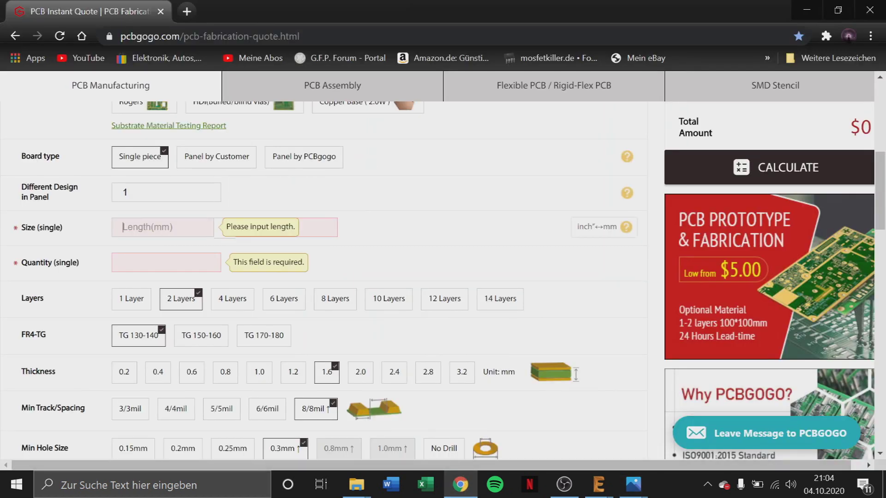
# Enter a 77 × 52 mm board size and a quantity of 5
pyautogui.write('77')
pyautogui.press('Tab')
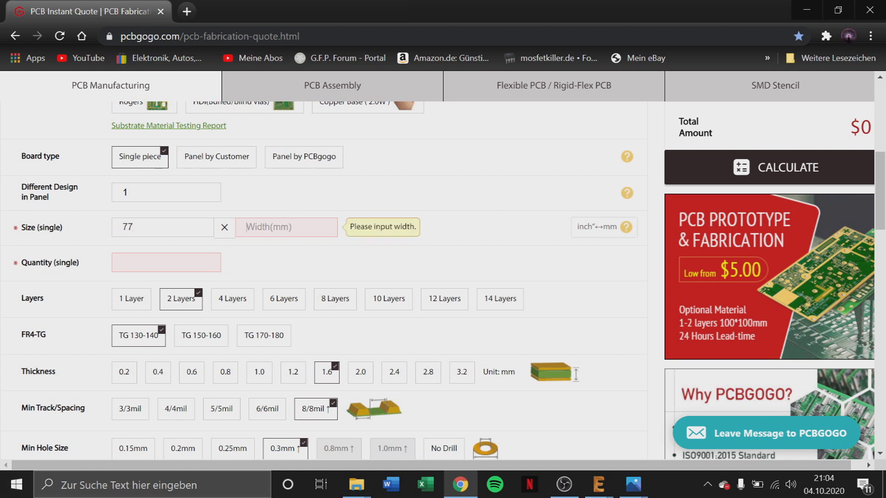
pyautogui.write('52')
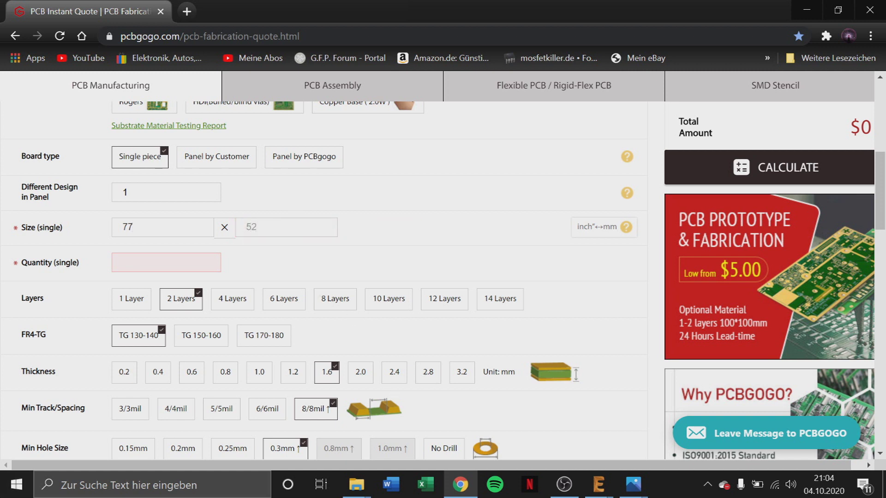
pyautogui.click(118, 263)
pyautogui.click(129, 289)
pyautogui.click(194, 263)
pyautogui.click(129, 290)
# Switch the surface finish to HASL lead free and review the rest of the form
pyautogui.scroll(-1, 341, 254)
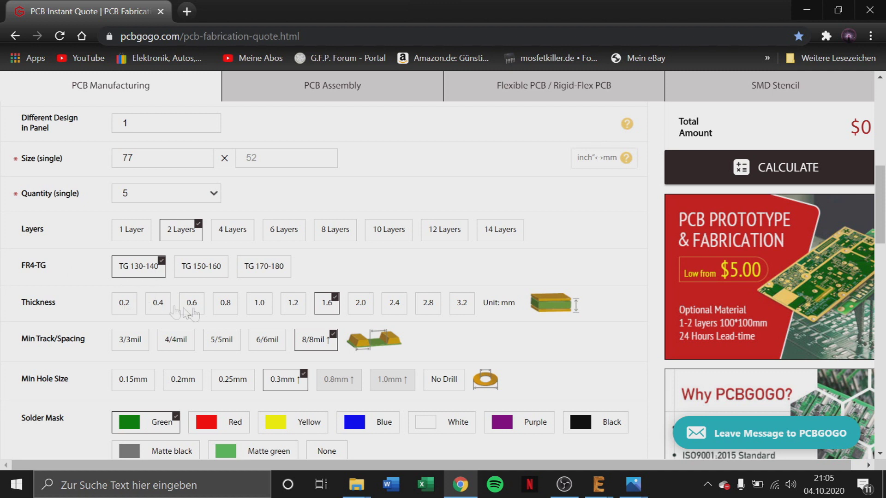
pyautogui.scroll(-2, 413, 317)
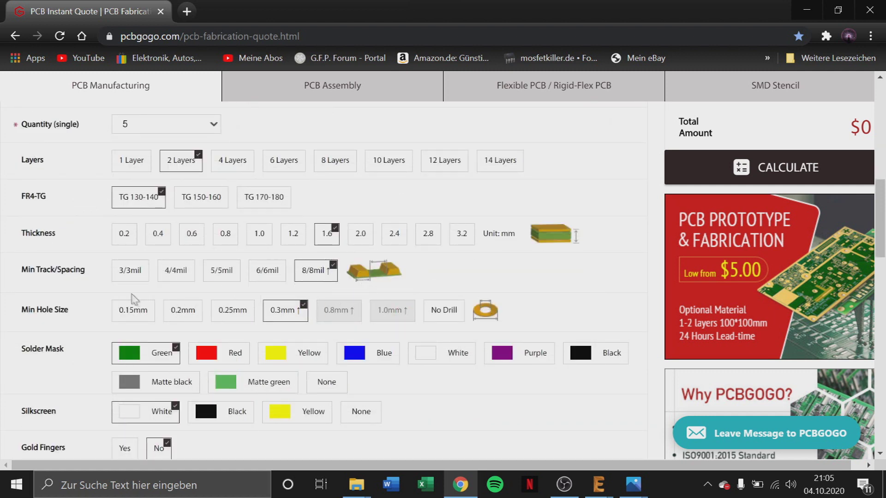
pyautogui.scroll(-3, 168, 310)
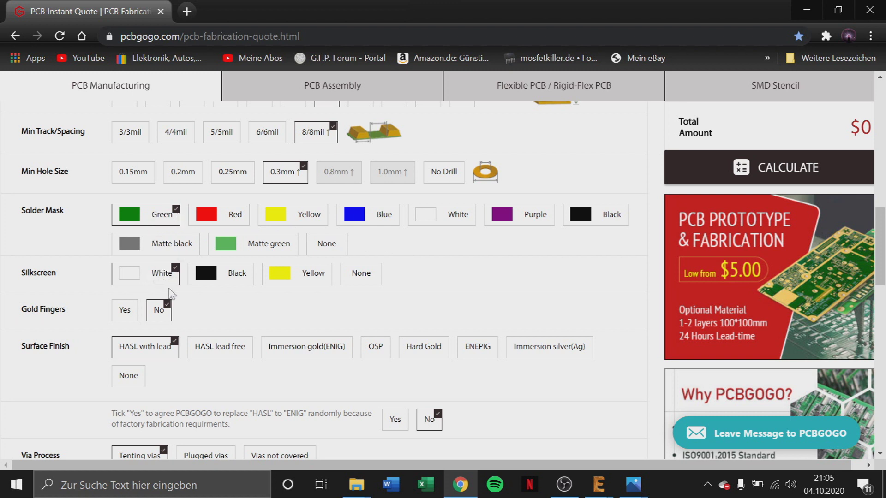
pyautogui.scroll(-1, 266, 315)
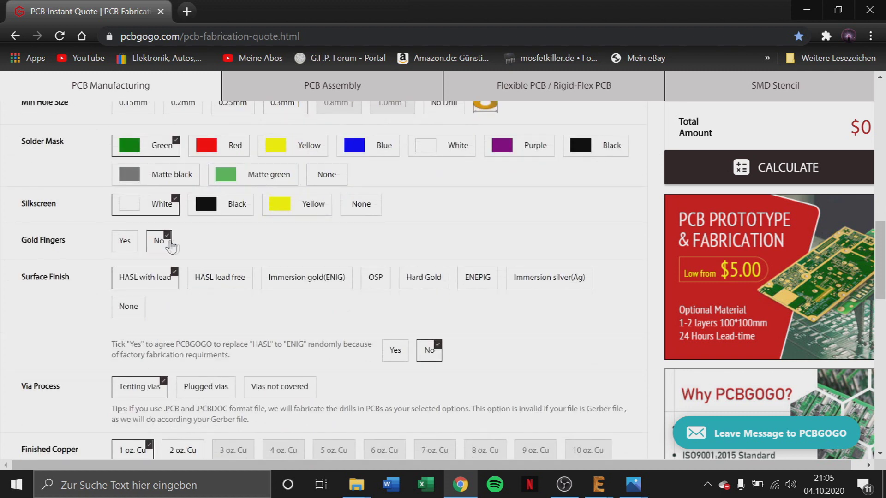
pyautogui.click(217, 277)
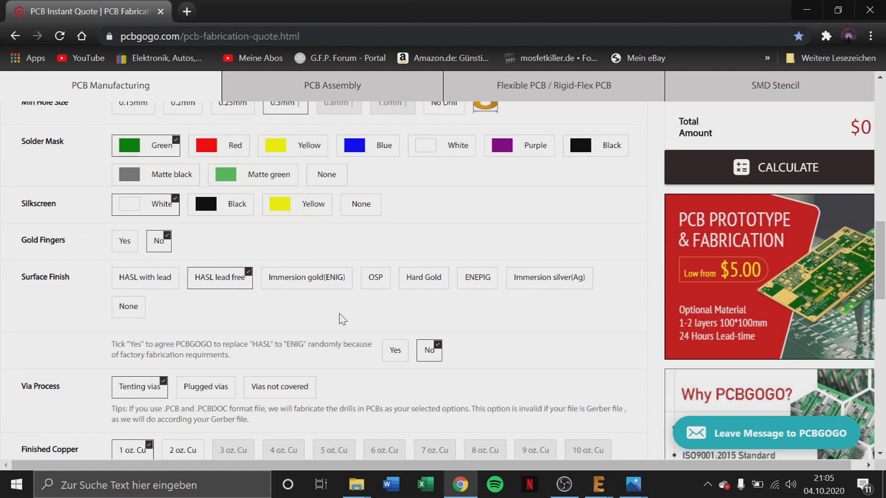
pyautogui.scroll(-1, 298, 296)
pyautogui.scroll(-2, 298, 300)
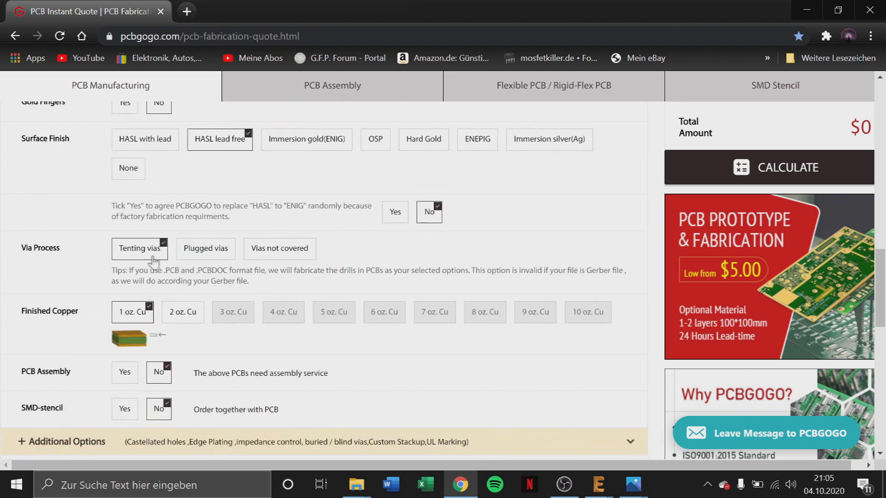
pyautogui.scroll(-1, 196, 315)
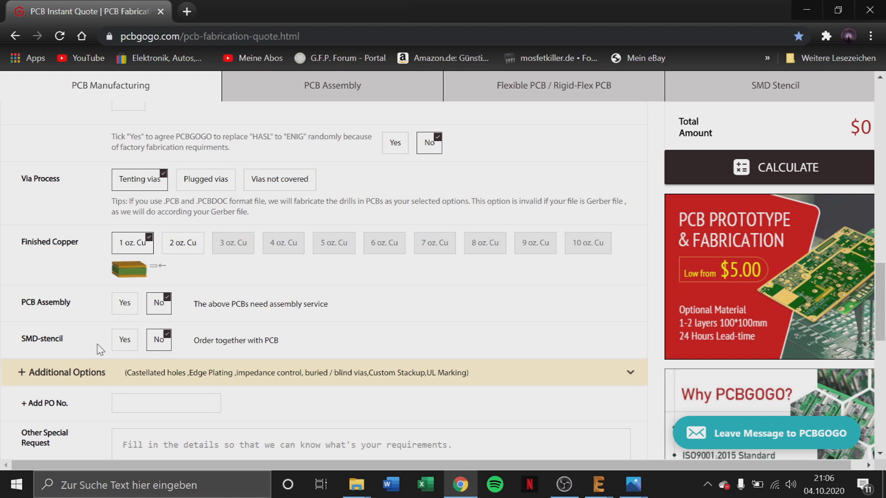
pyautogui.scroll(-3, 98, 340)
# Calculate the quote for the configured board
pyautogui.scroll(-3, 230, 364)
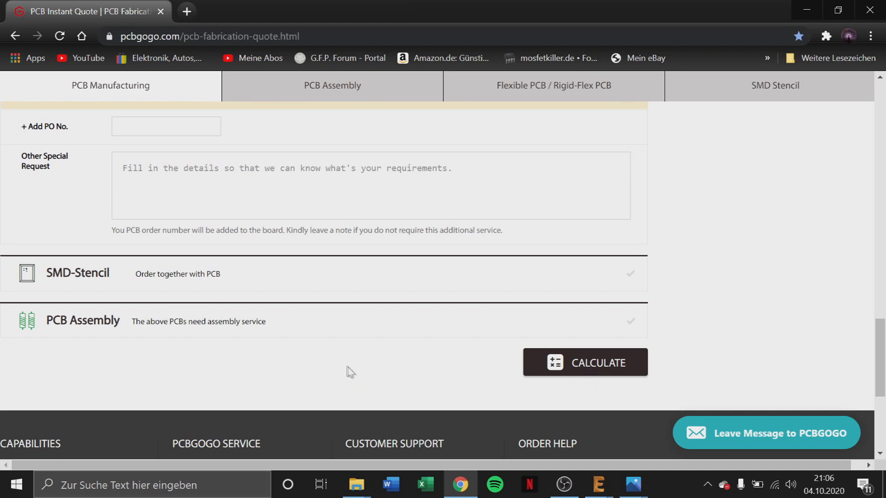
pyautogui.scroll(7, 372, 297)
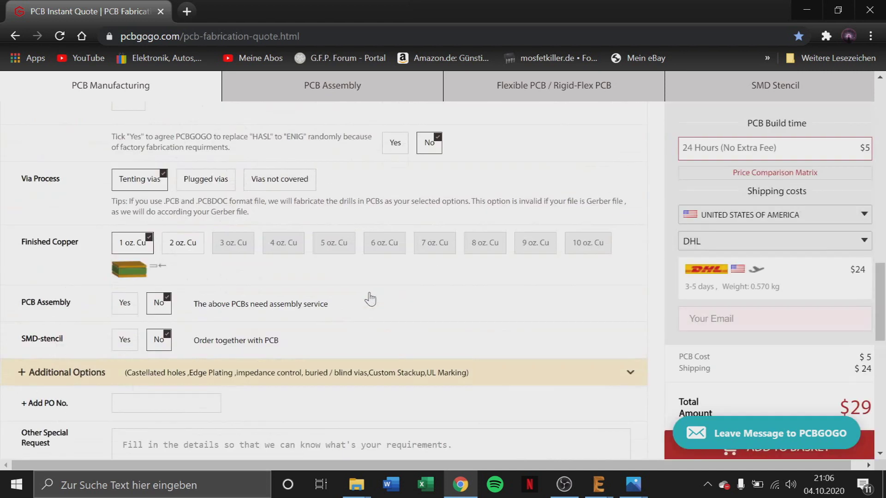
pyautogui.scroll(5, 369, 298)
pyautogui.click(802, 242)
# Ship to Germany by FedEx-IP for $22, making the total $27
pyautogui.click(785, 214)
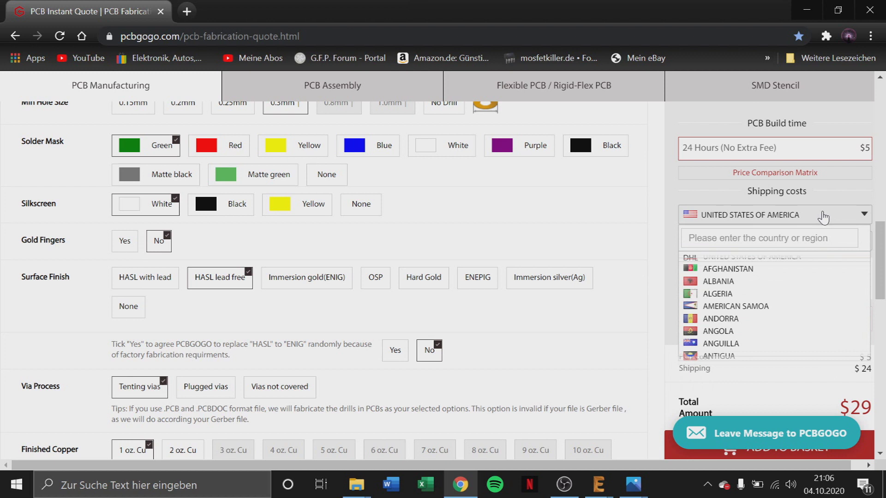
pyautogui.scroll(-3, 775, 306)
pyautogui.scroll(-3, 774, 306)
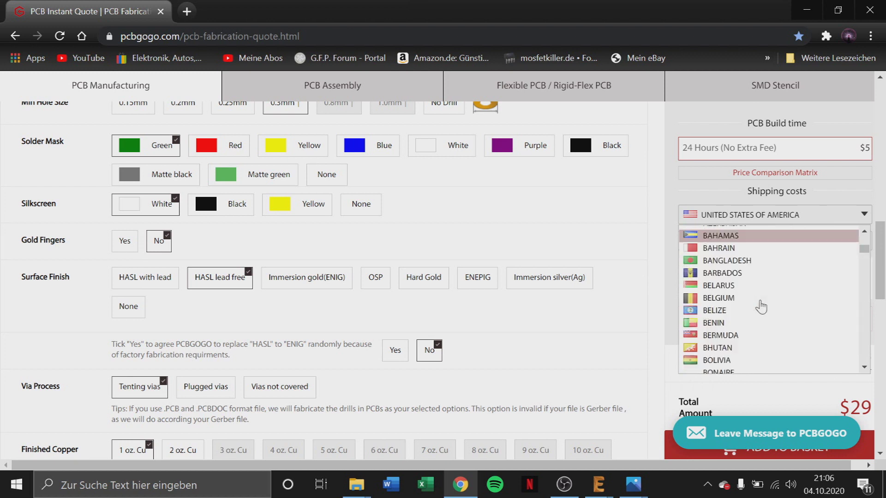
pyautogui.scroll(-3, 758, 306)
pyautogui.scroll(-3, 758, 306)
pyautogui.scroll(-4, 758, 307)
pyautogui.scroll(-4, 758, 307)
pyautogui.scroll(-4, 758, 307)
pyautogui.scroll(-5, 758, 307)
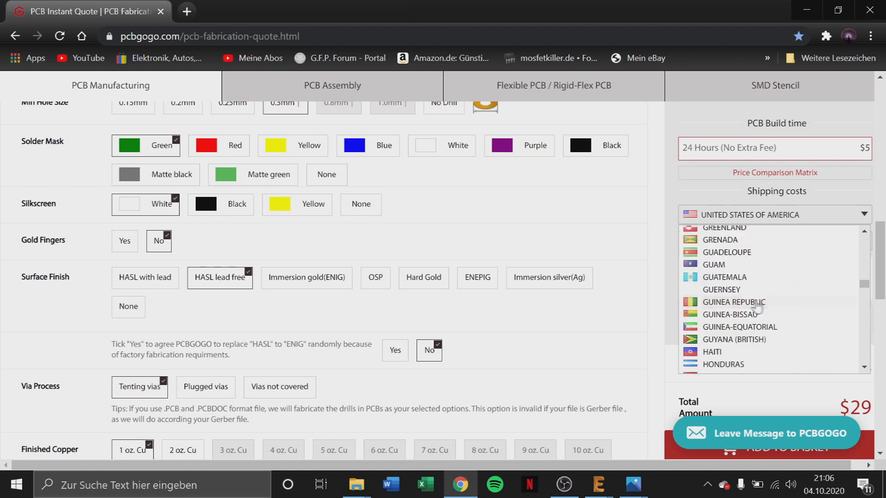
pyautogui.scroll(-5, 757, 307)
pyautogui.scroll(5, 756, 307)
pyautogui.scroll(2, 752, 318)
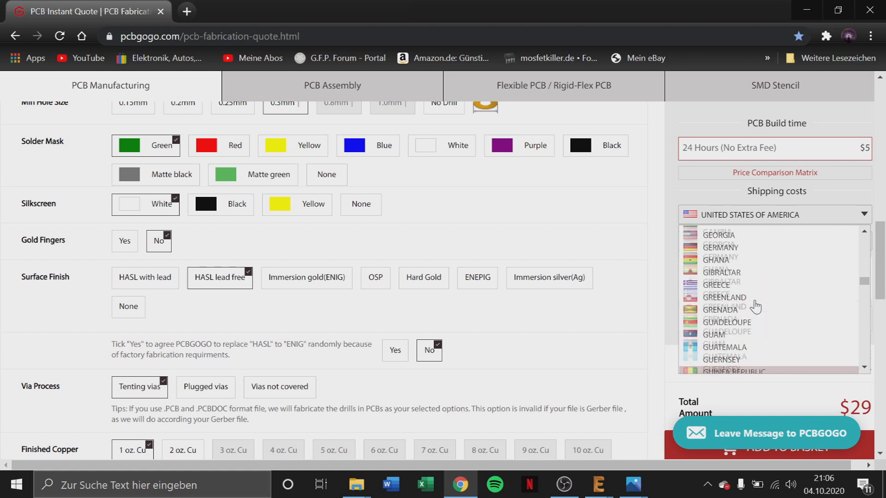
pyautogui.scroll(4, 748, 337)
pyautogui.scroll(-2, 740, 358)
pyautogui.click(740, 319)
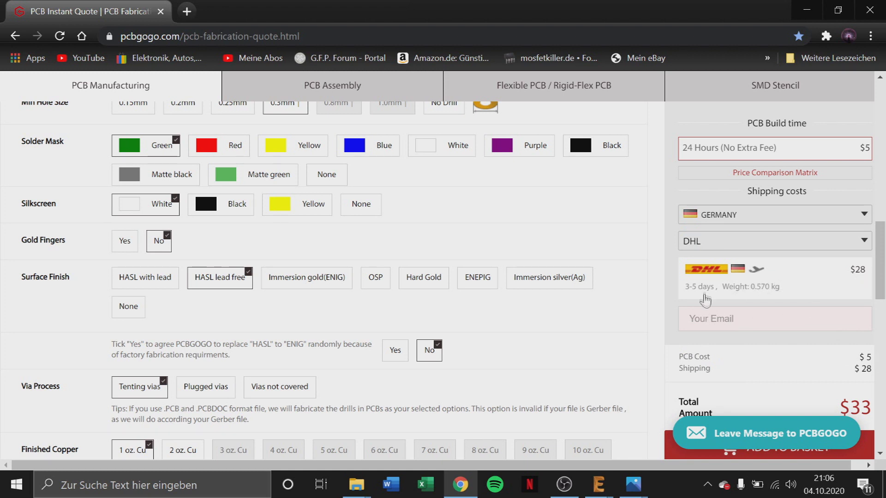
pyautogui.click(759, 244)
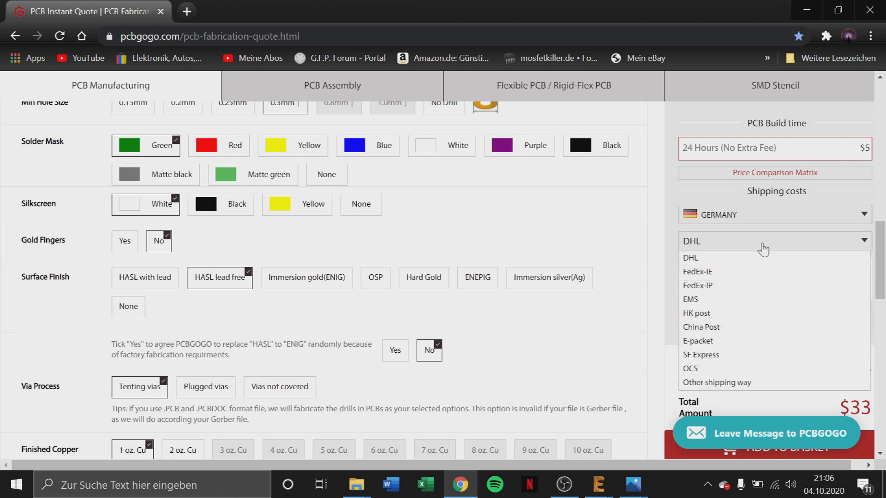
pyautogui.click(760, 289)
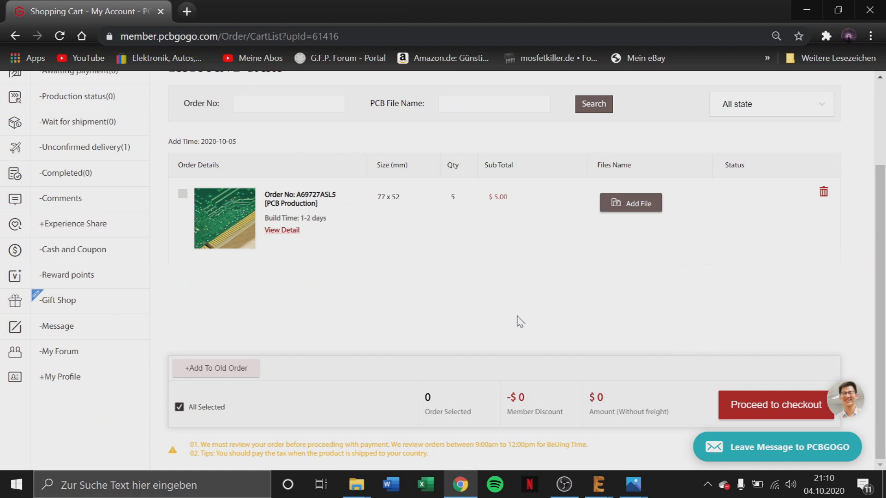
# Bring up the Gerber upload dialog for the cart order and close it without uploading
pyautogui.click(631, 213)
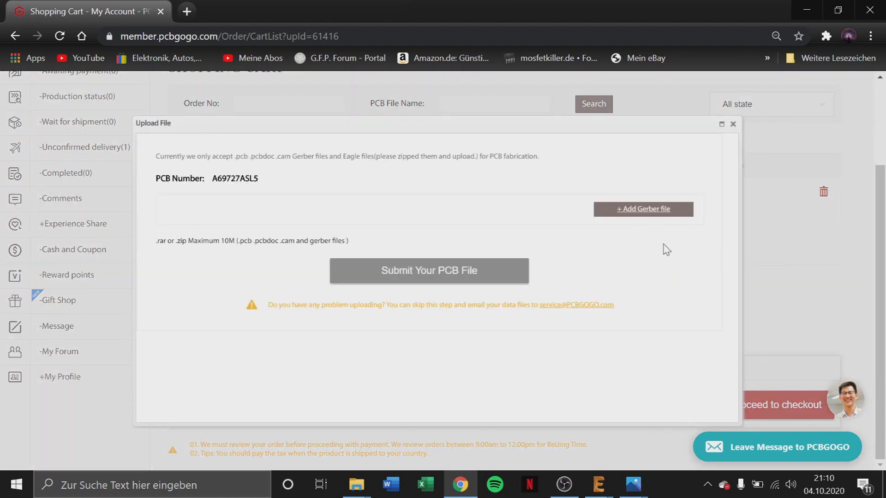
pyautogui.click(733, 124)
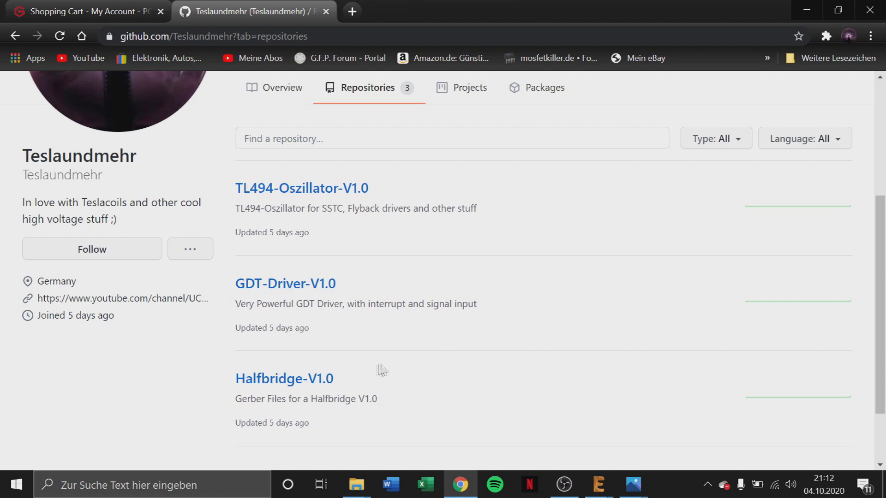
# Open the TL494-Oszillator-V1.0 repository and check its clone and download options
pyautogui.click(329, 189)
pyautogui.scroll(-3, 397, 392)
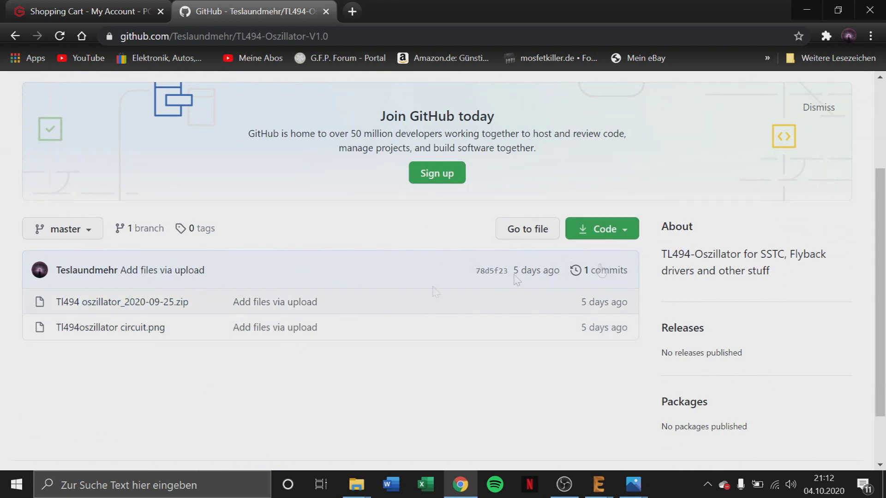
pyautogui.click(605, 245)
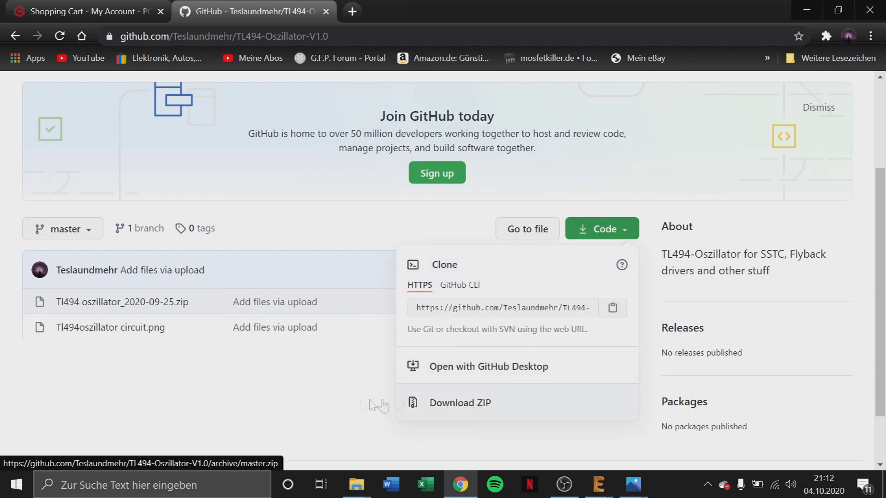
pyautogui.click(353, 402)
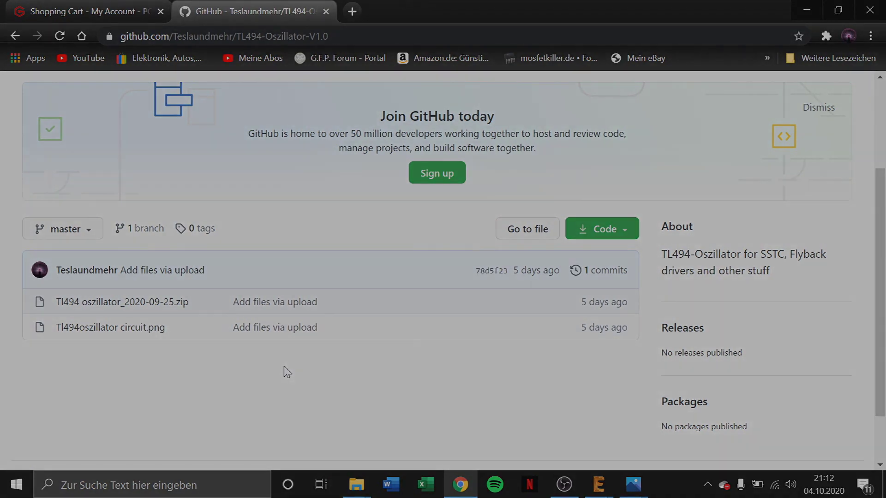